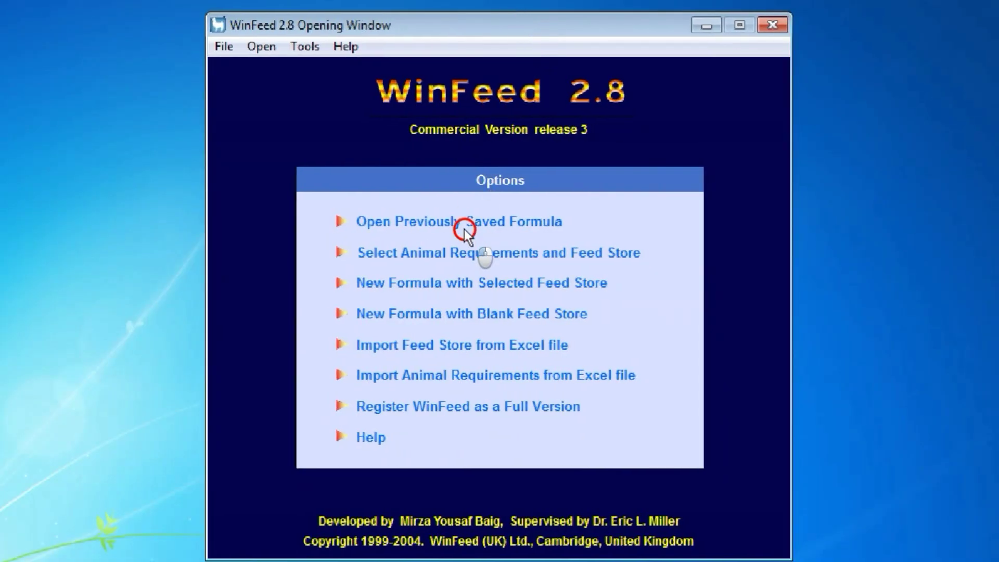
Start a new formula with a blank feed store and add the ingredient "Kosentrat 144 CP" to the feed store.
left_click(400, 313)
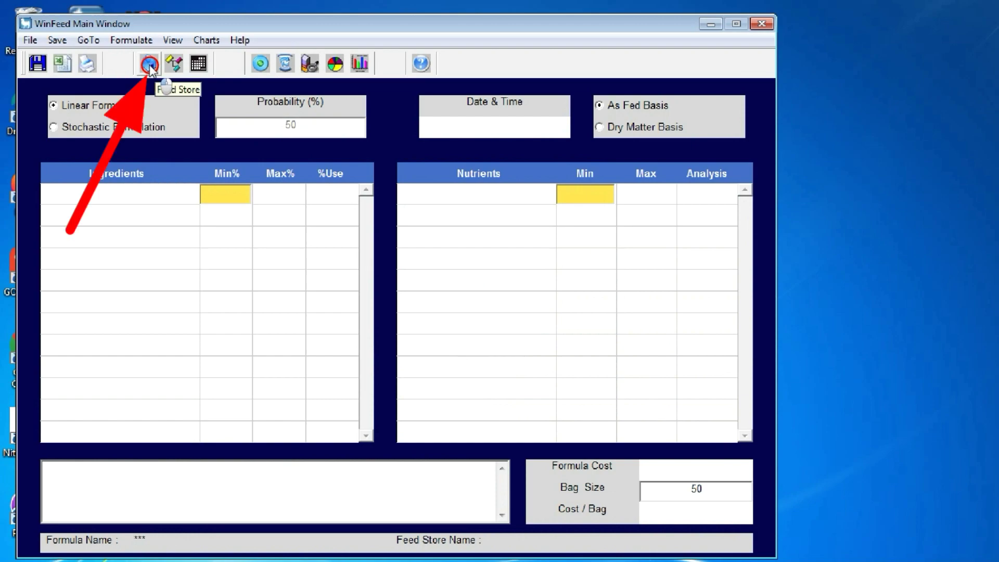
left_click(149, 65)
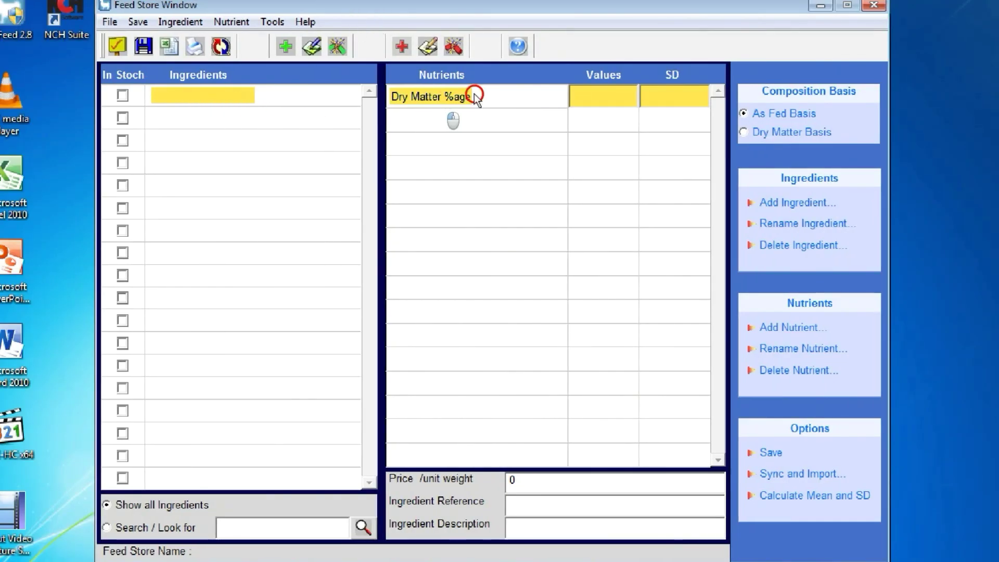
left_click(772, 208)
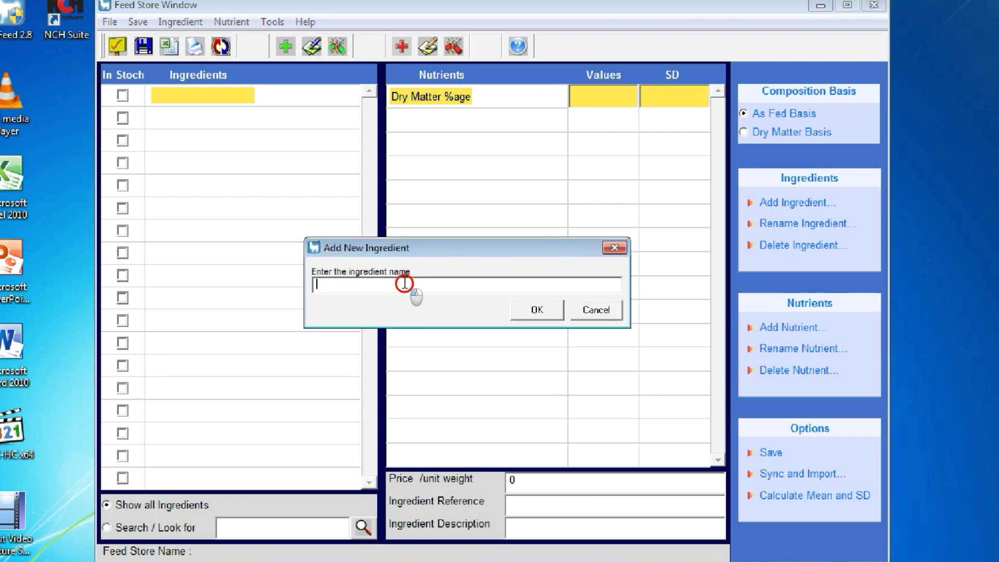
type("Kosentrat 144 CP")
left_click(525, 309)
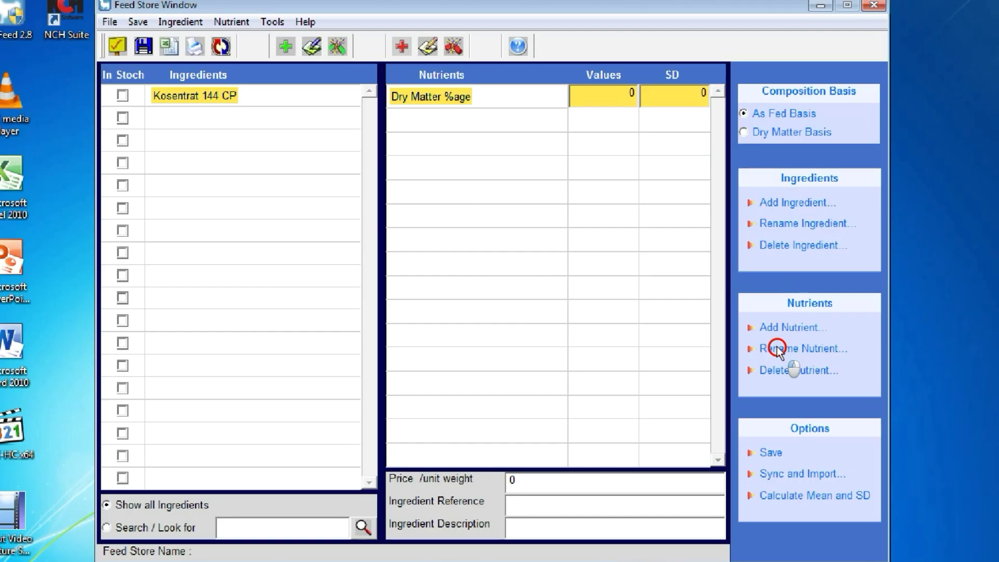
Rename the nutrient "Dry Matter %age" to "Bahan Kering".
left_click(905, 420)
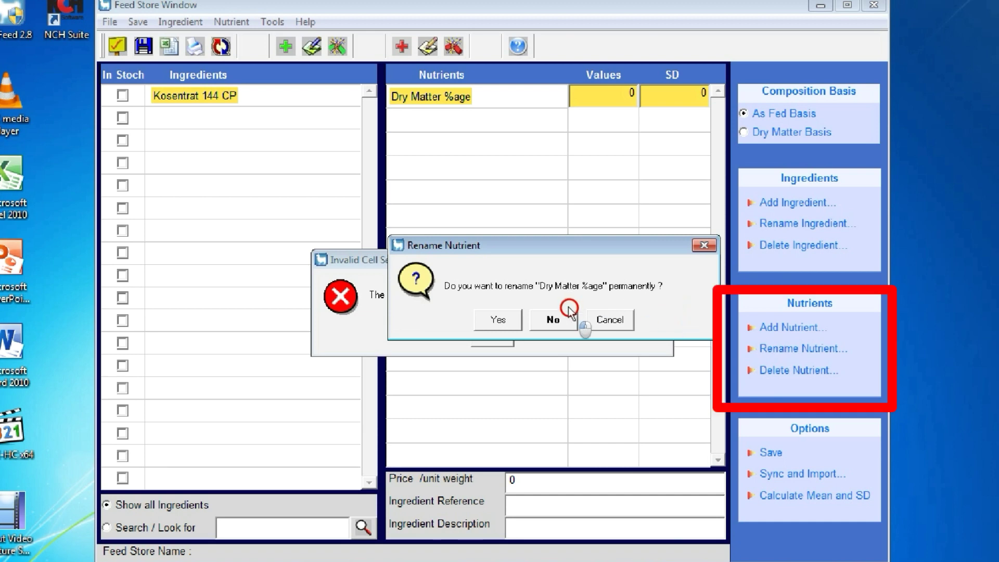
left_click(494, 320)
left_click(419, 284)
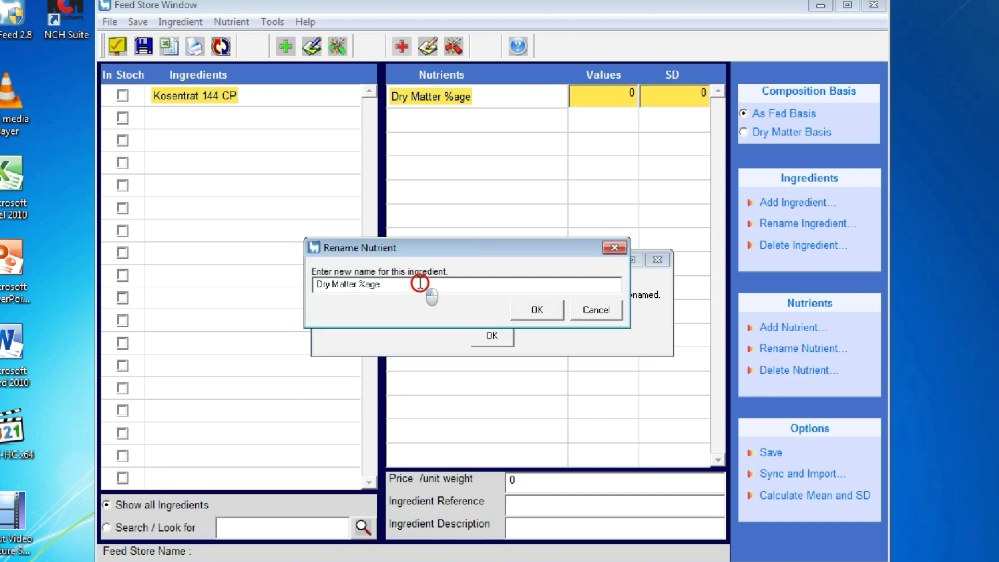
key("BackSpace")
key("BackSpace")
key("BackSpace")
key("BackSpace")
key("BackSpace")
key("BackSpace")
key("BackSpace")
key("BackSpace")
key("BackSpace")
key("BackSpace")
key("BackSpace")
key("BackSpace")
key("BackSpace")
key("BackSpace")
key("BackSpace")
type("Bahan Kering")
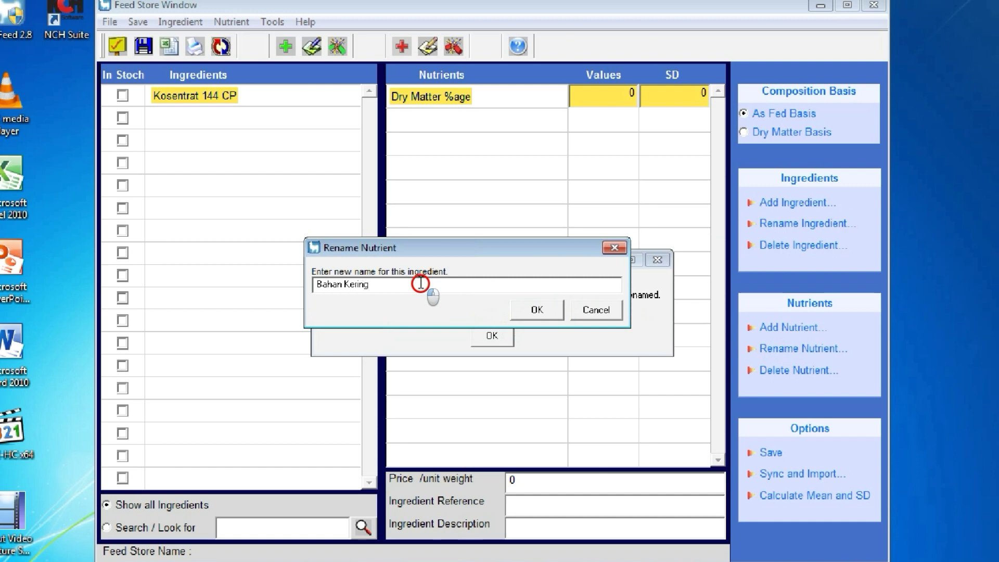
left_click(525, 306)
left_click(497, 330)
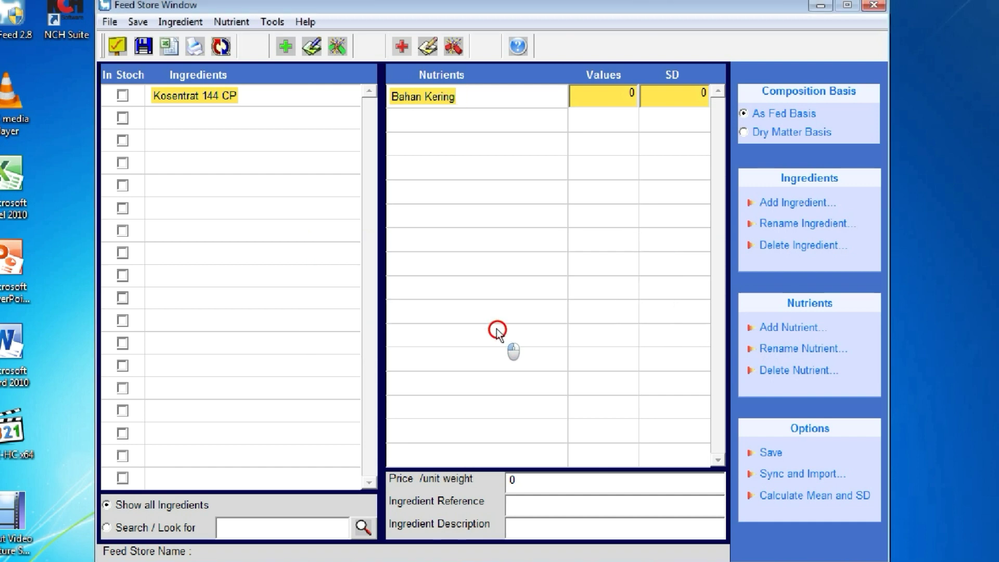
left_click(764, 323)
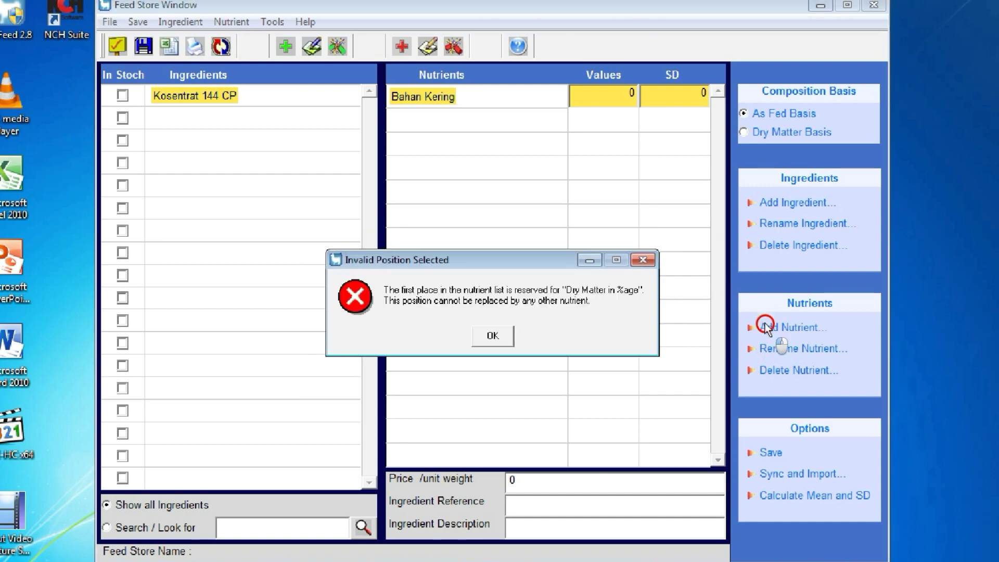
left_click(503, 335)
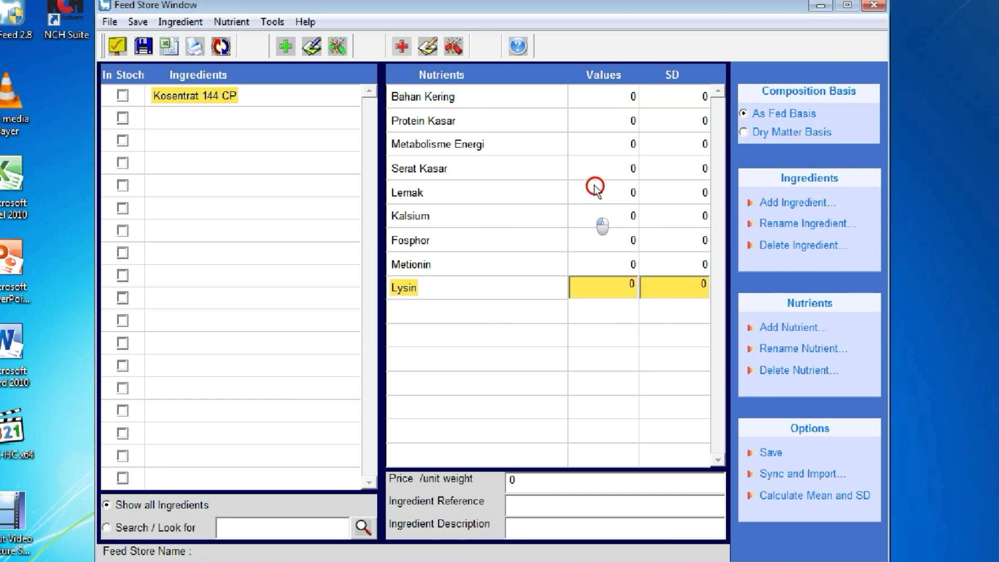
left_click(627, 99)
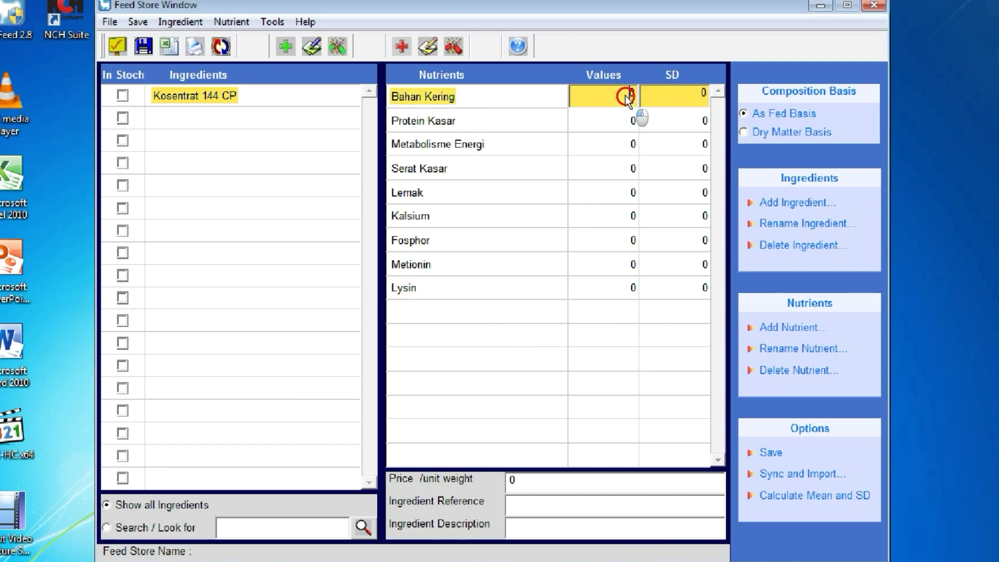
type("90")
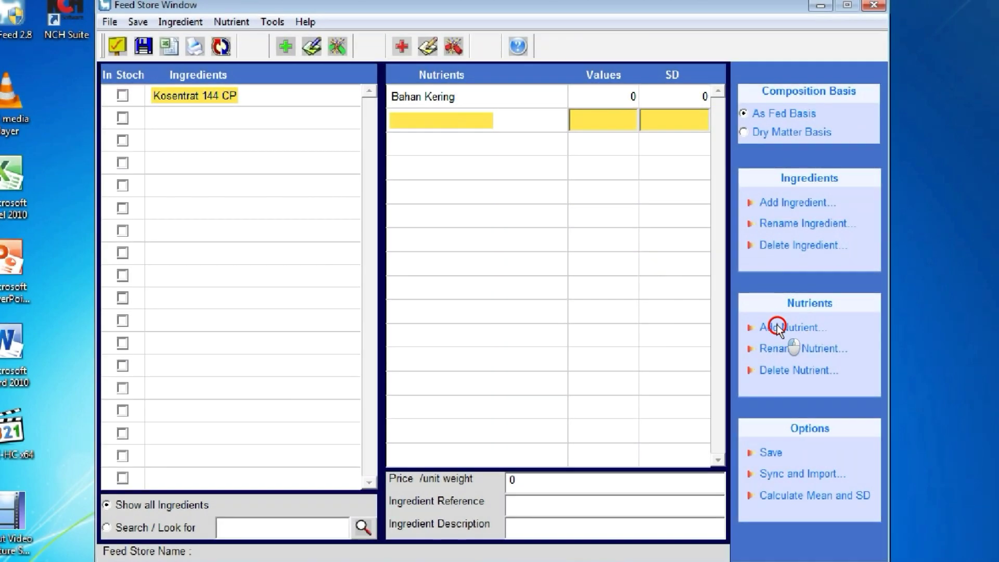
Add a nutrient named "Protein Kasar" in the row below Bahan Kering.
left_click(779, 327)
left_click(458, 288)
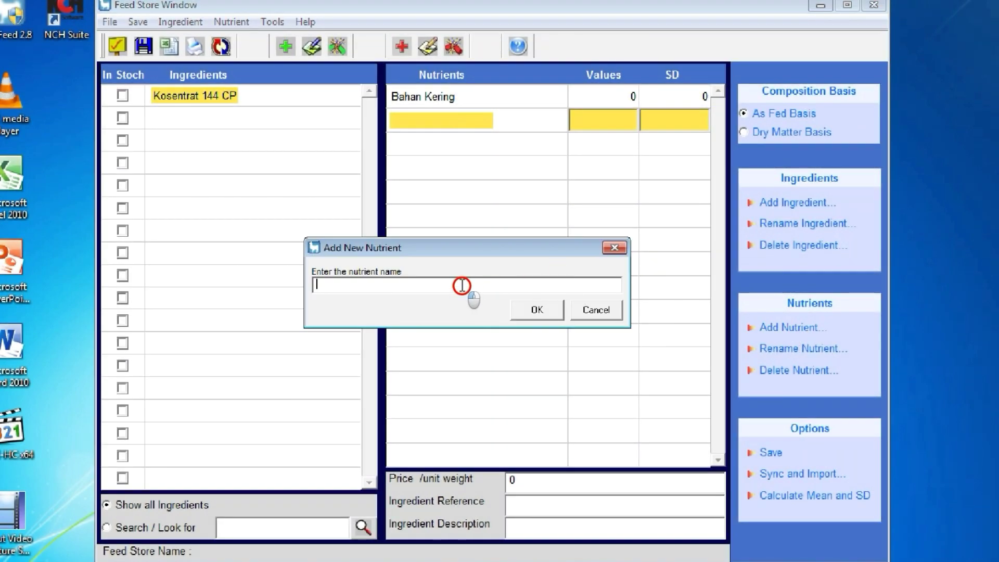
type("Prote")
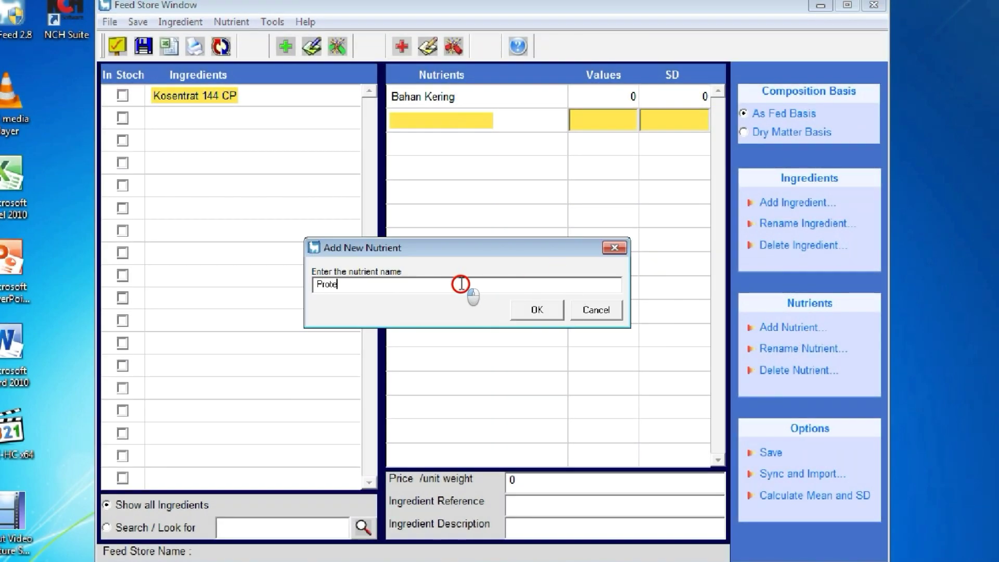
type("in Kasar")
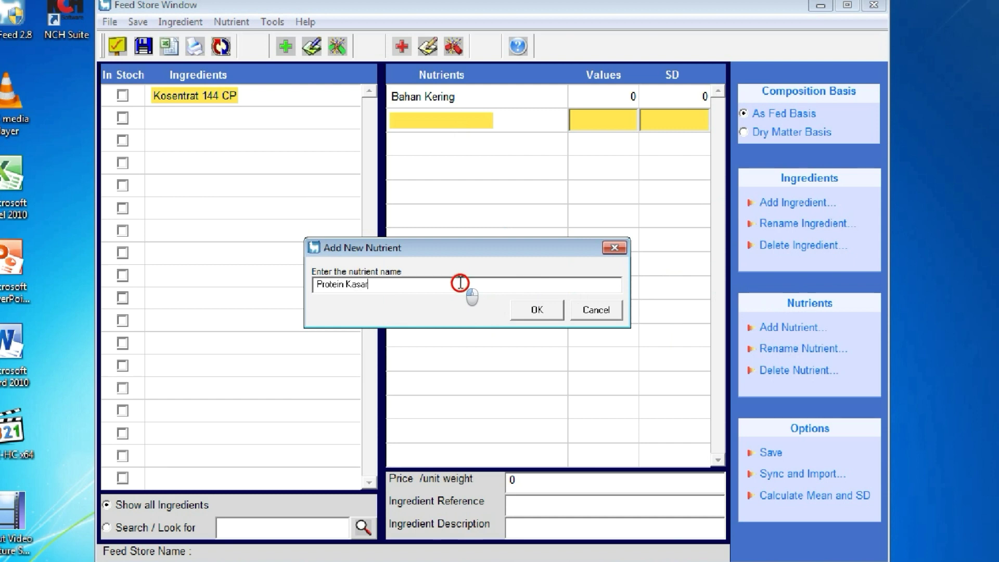
left_click(536, 309)
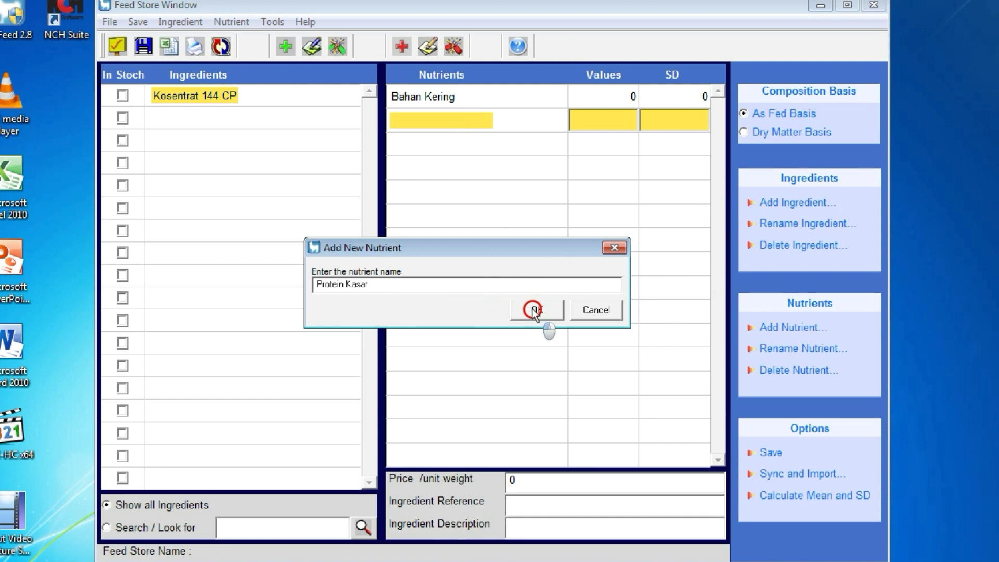
left_click(470, 141)
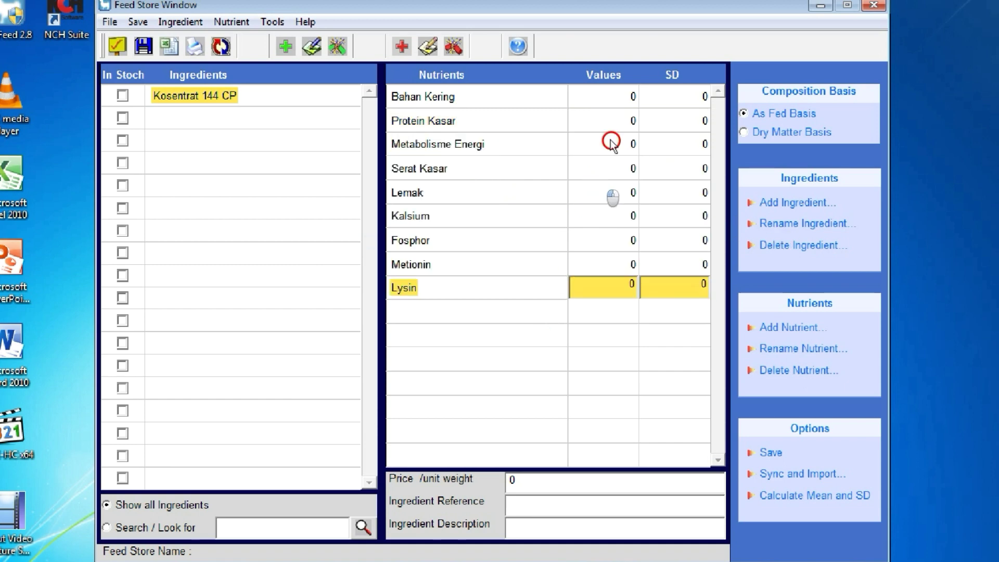
Set the Bahan Kering value of Kosentrat 144 CP to 80 and its Protein Kasar value to 38.
left_click(626, 96)
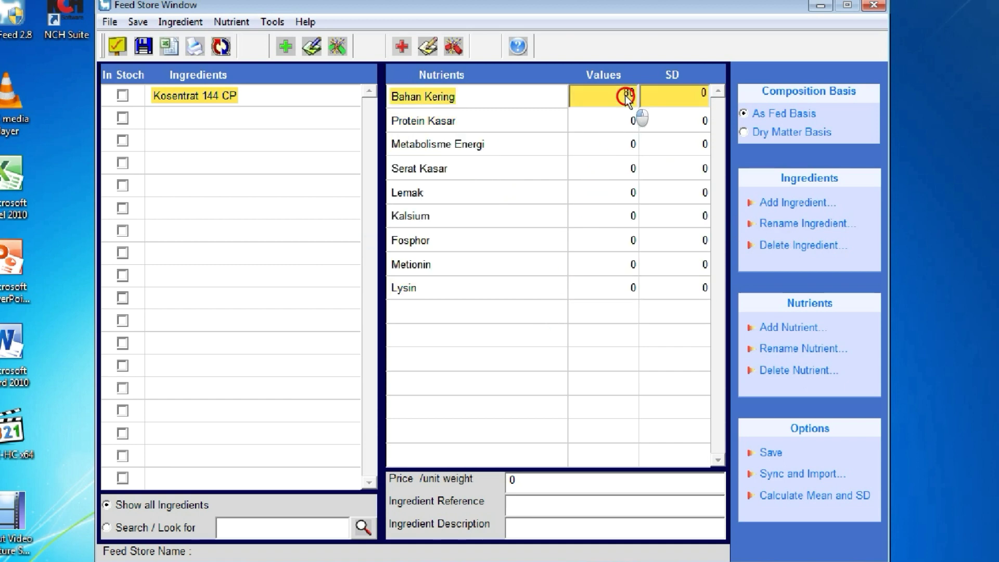
type("80")
left_click(628, 119)
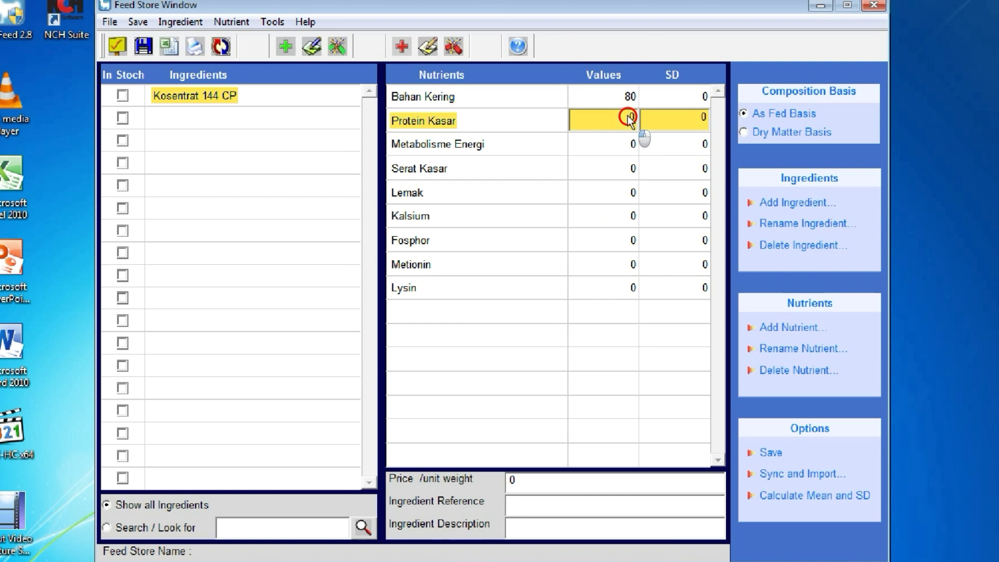
key("BackSpace")
type("38")
left_click(612, 143)
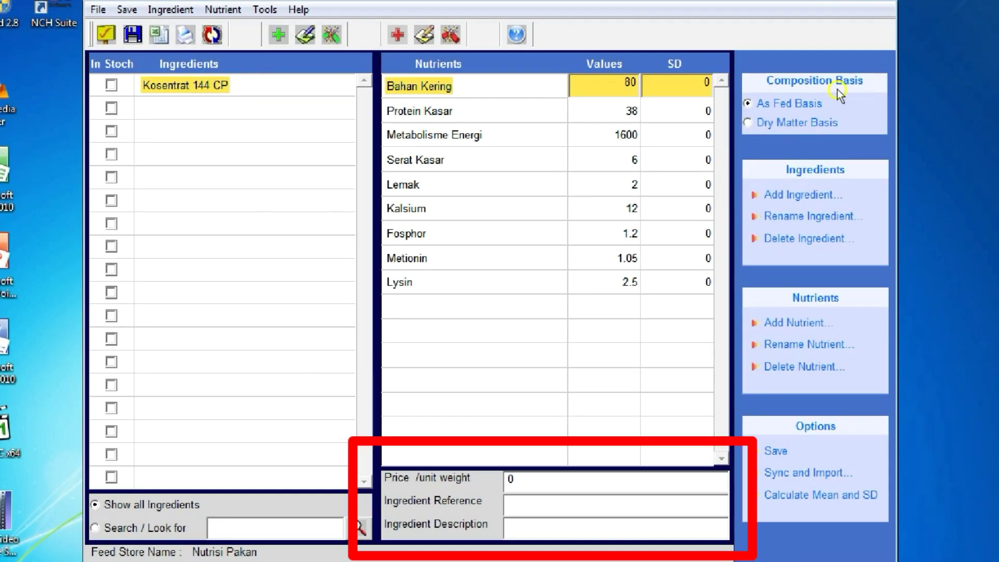
Set the price per unit weight of Kosentrat 144 CP to 9000, and its Fosphor to 1.2, Metionin to 1.05 and Lysin to 2.5.
double_click(509, 479)
type("9000")
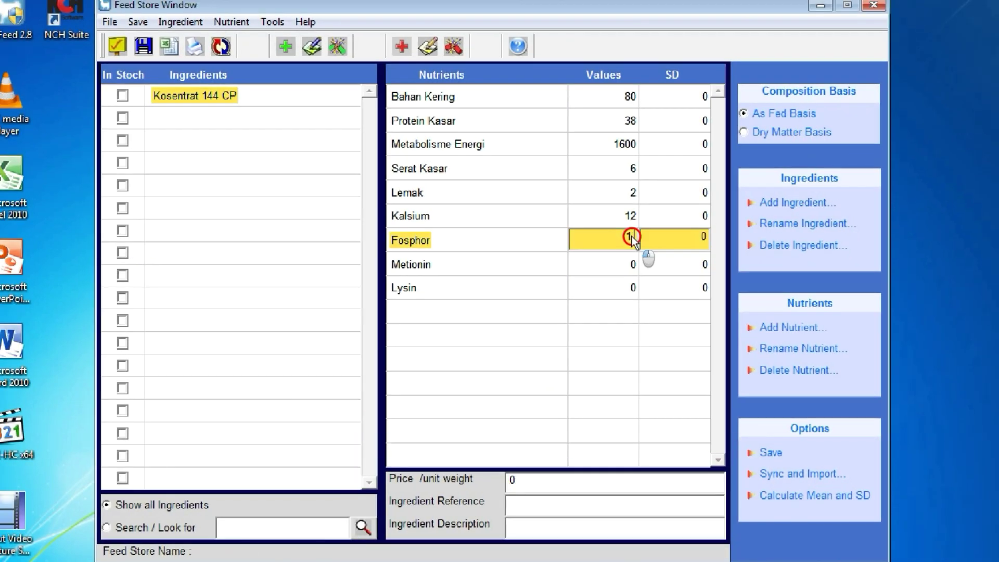
type("1.2")
left_click(631, 256)
type("1.05")
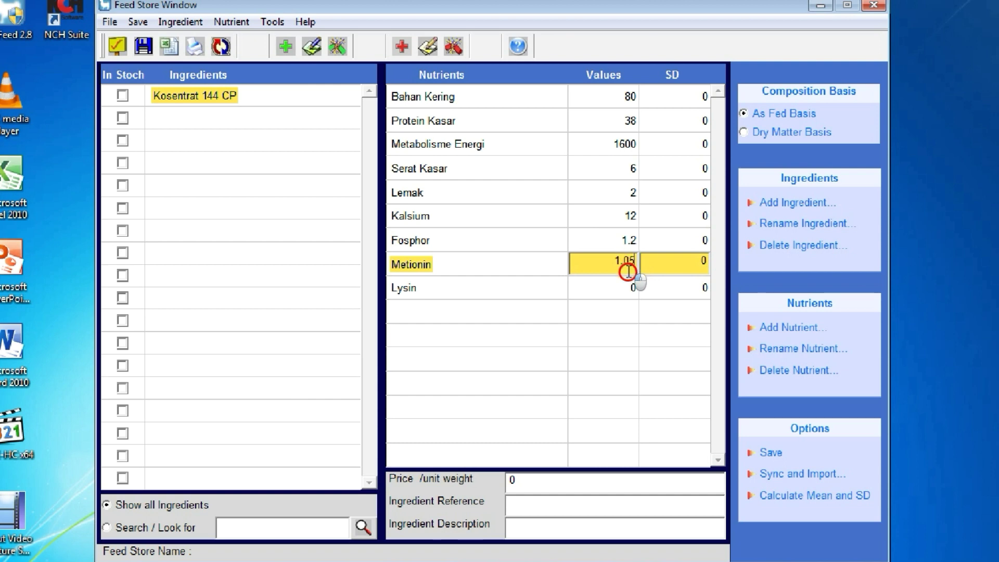
left_click(632, 287)
type("2.5")
left_click(580, 316)
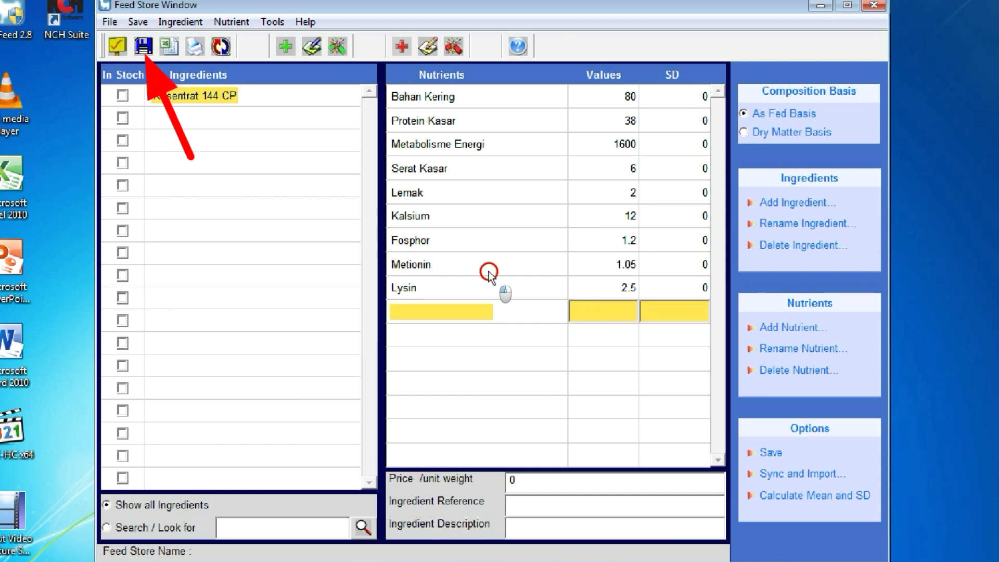
Save the feed store under the name "Nutrisi Pakan".
left_click(143, 46)
left_click(184, 201)
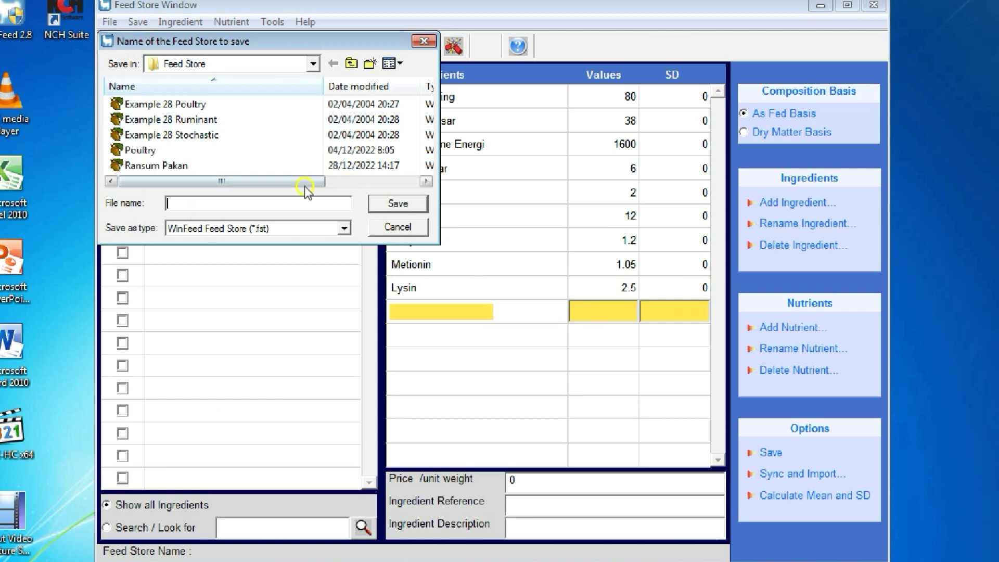
type("Nutri")
type("si Pakan")
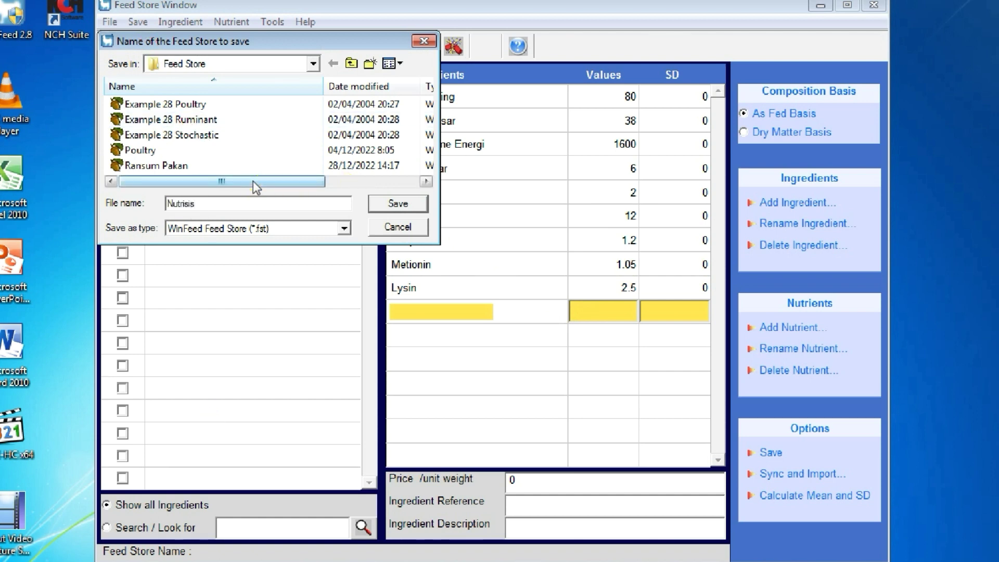
left_click(377, 202)
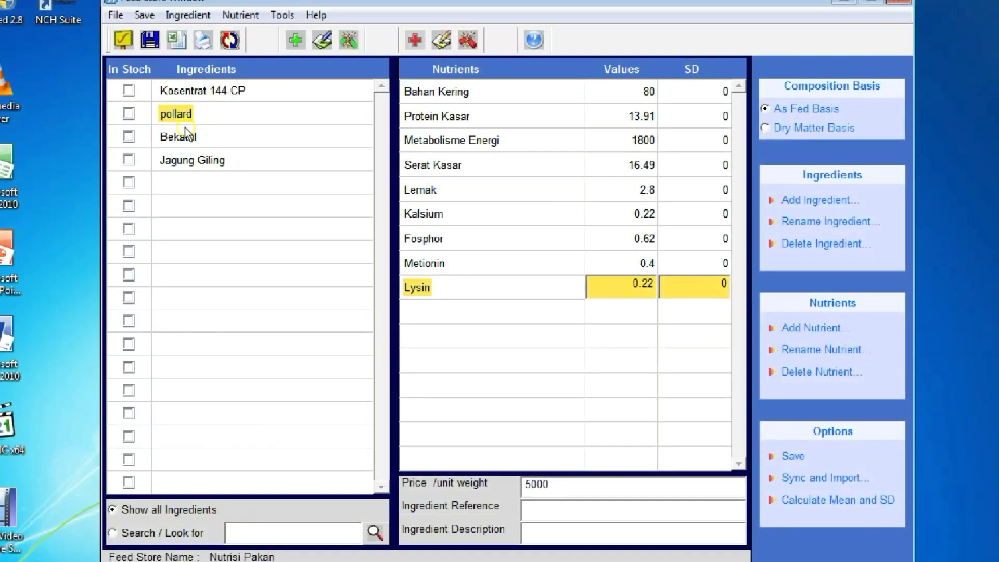
Mark Kosentrat 144 CP, pollard, Bekatul and Jagung Giling as in stock and go back to the main formula window.
left_click(180, 137)
left_click(180, 160)
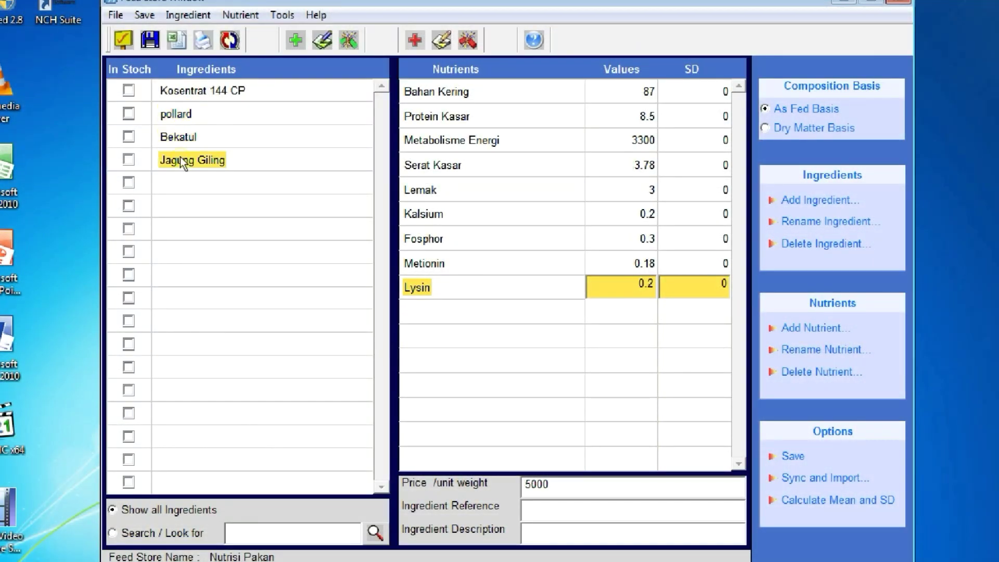
left_click(129, 89)
left_click(128, 113)
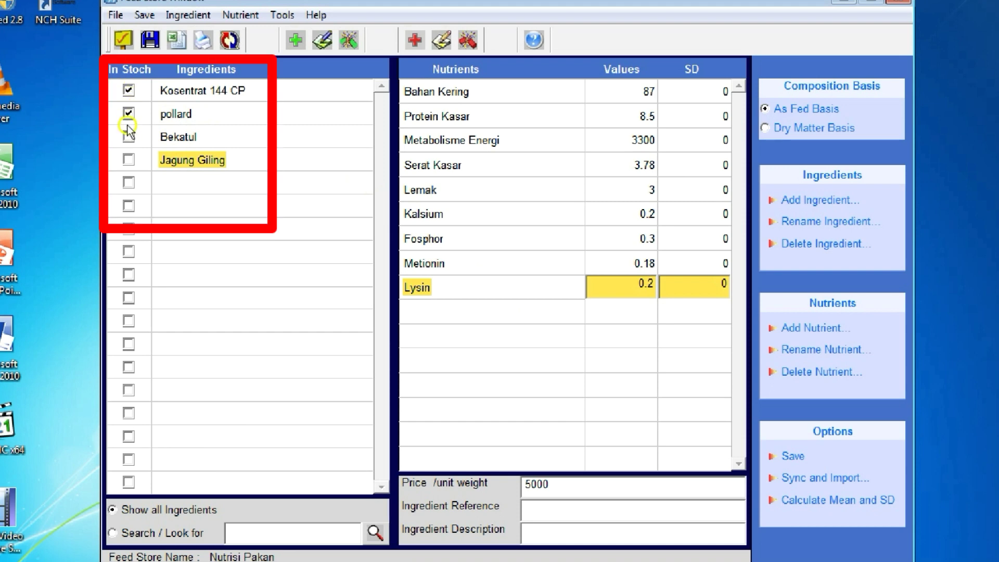
left_click(129, 137)
left_click(129, 159)
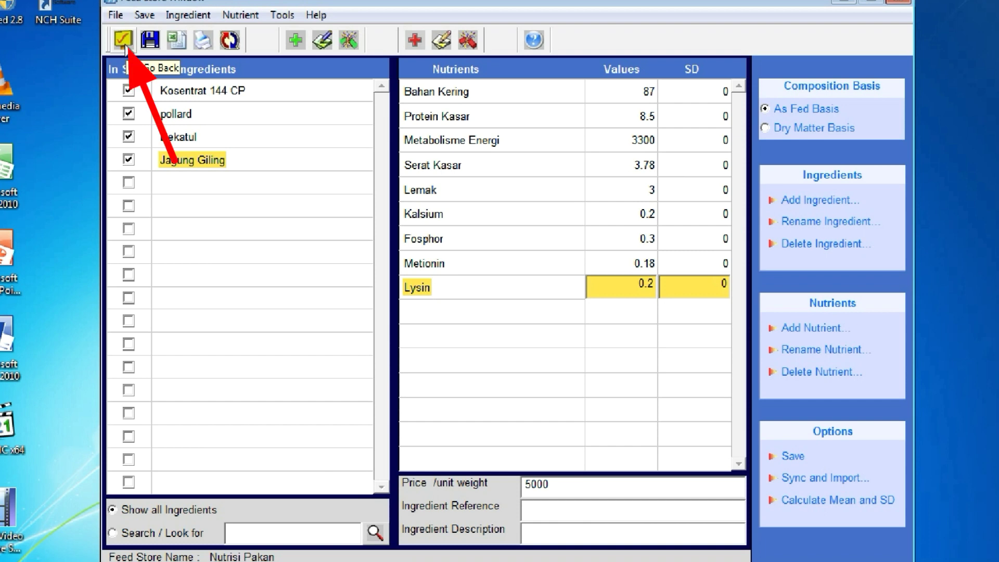
left_click(125, 44)
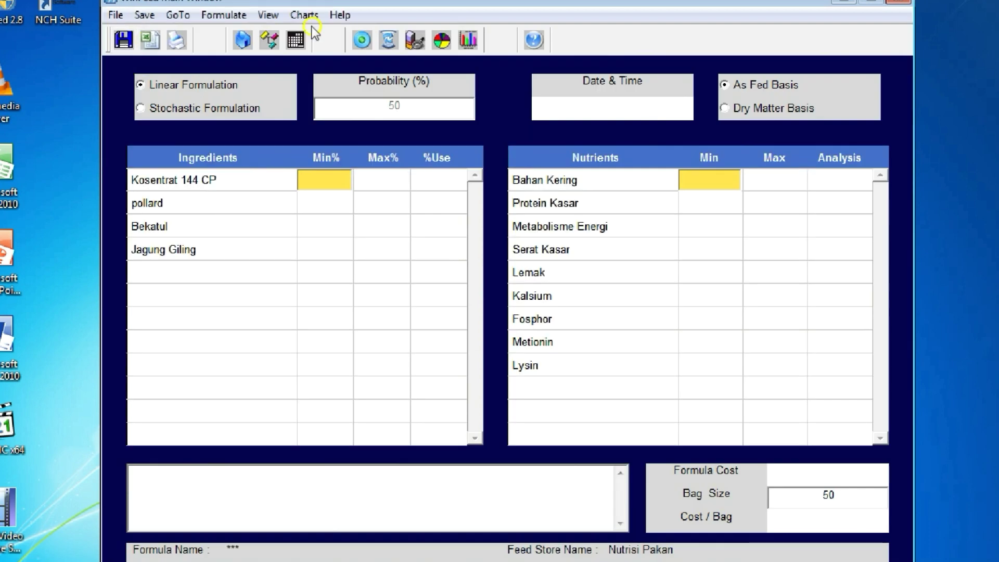
Set the formula's minimum Bahan Kering to 80, Protein Kasar to minimum 17 and maximum 19, and minimum Lysin to 0.37.
left_click(721, 185)
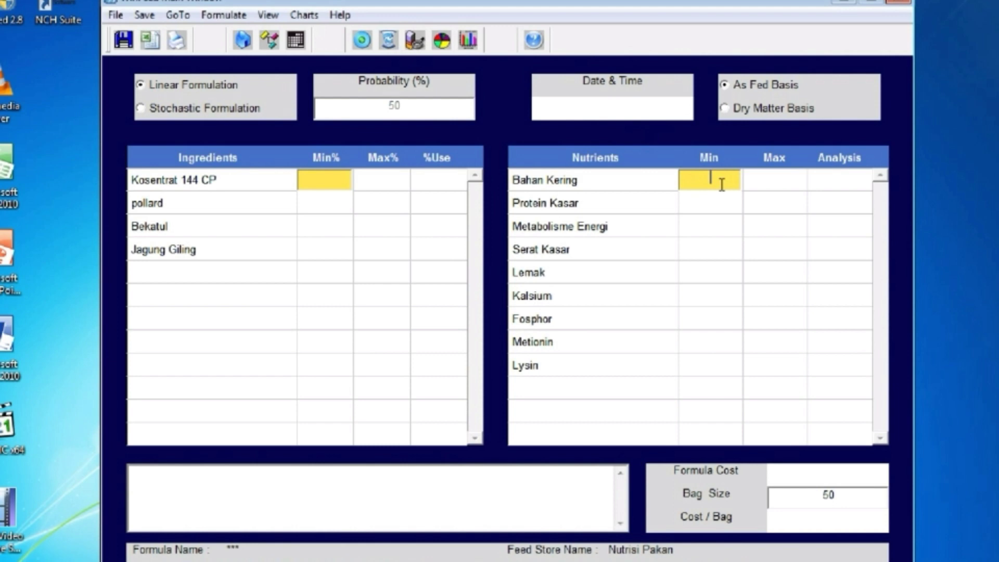
type("80")
left_click(713, 202)
type("17")
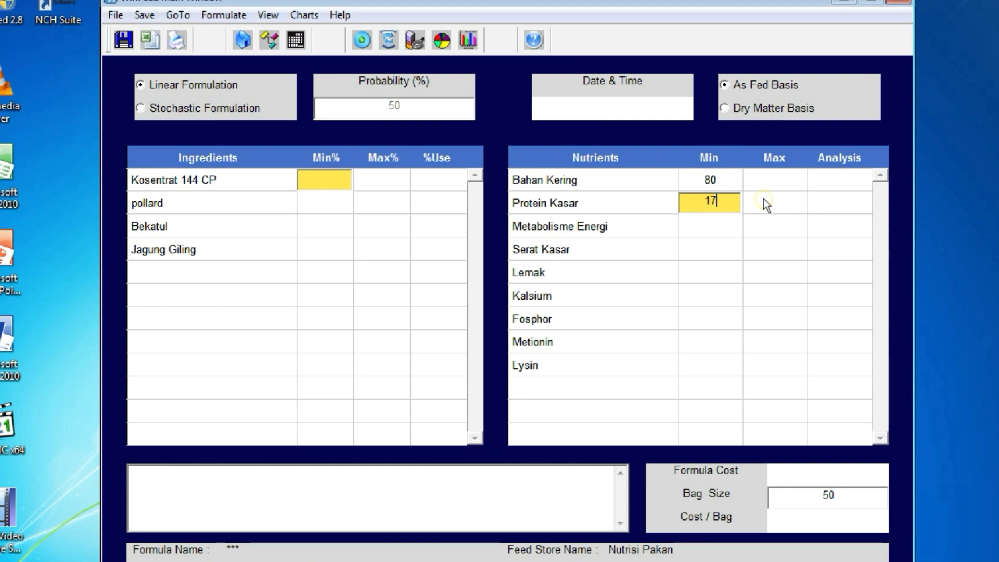
left_click(764, 202)
type("19")
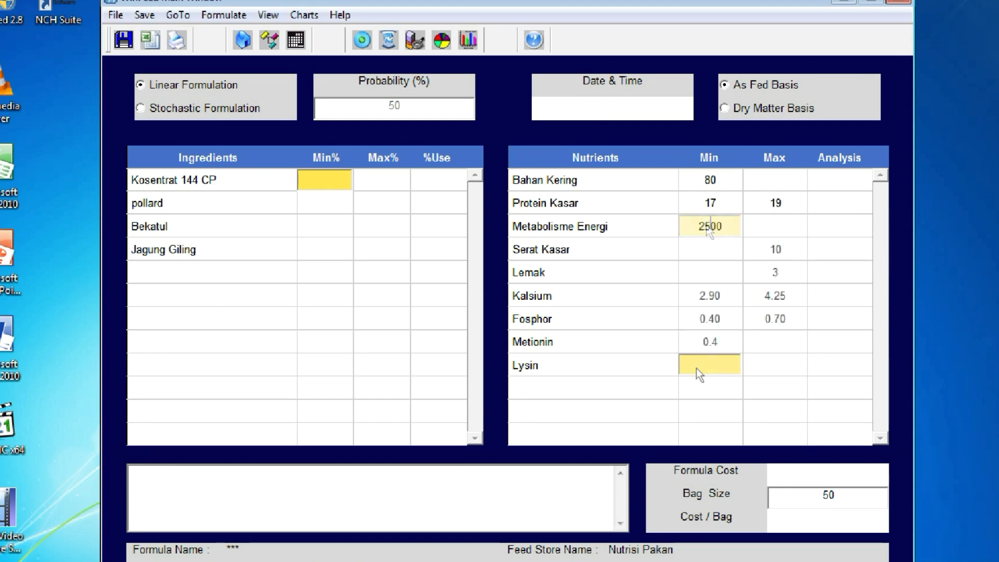
type("0.")
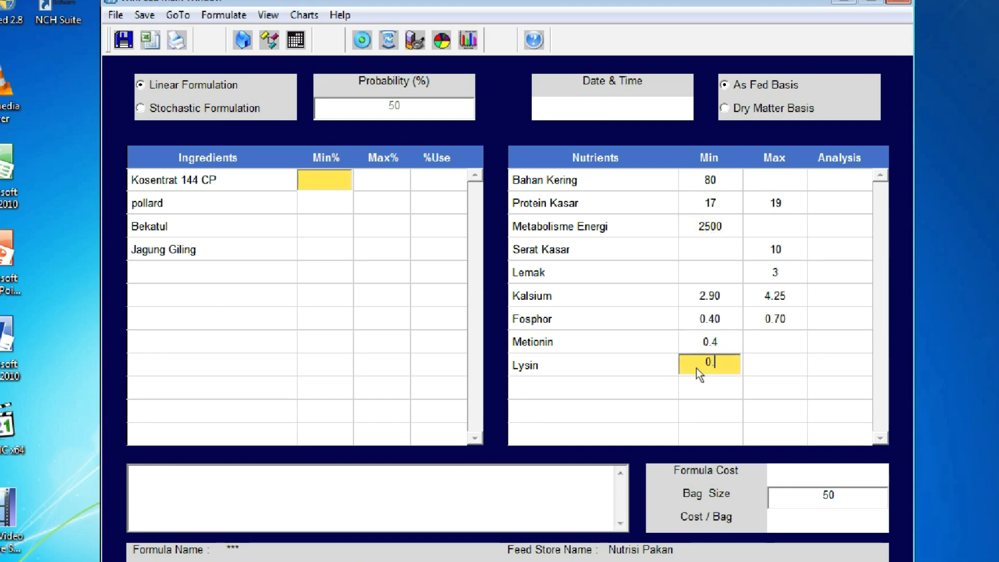
type("37")
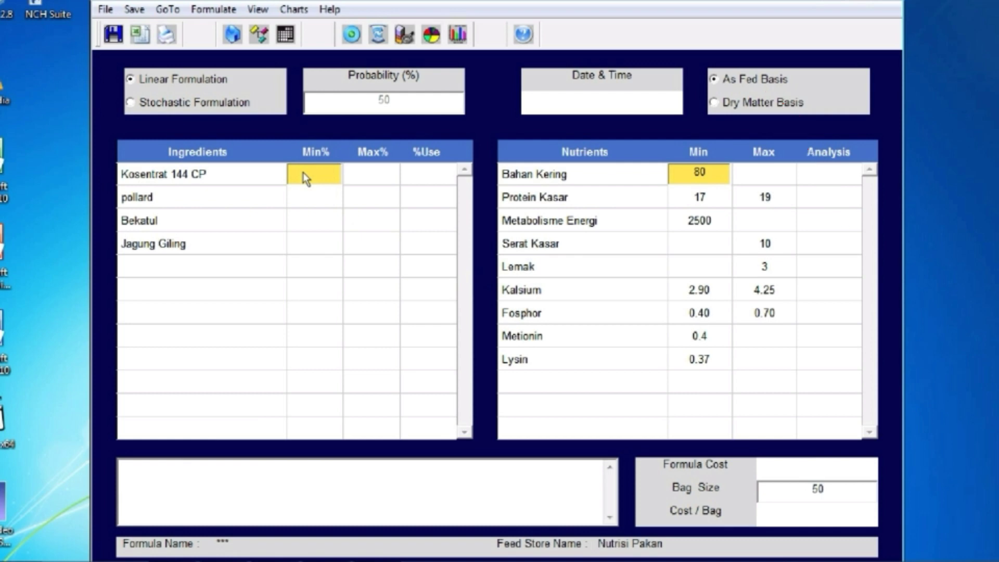
Set the ingredients' minimum percentages to 30 for Kosentrat 144 CP, 10 for pollard, 5 for Bekatul and 55 for Jagung Giling, and run the linear formulation.
left_click(303, 172)
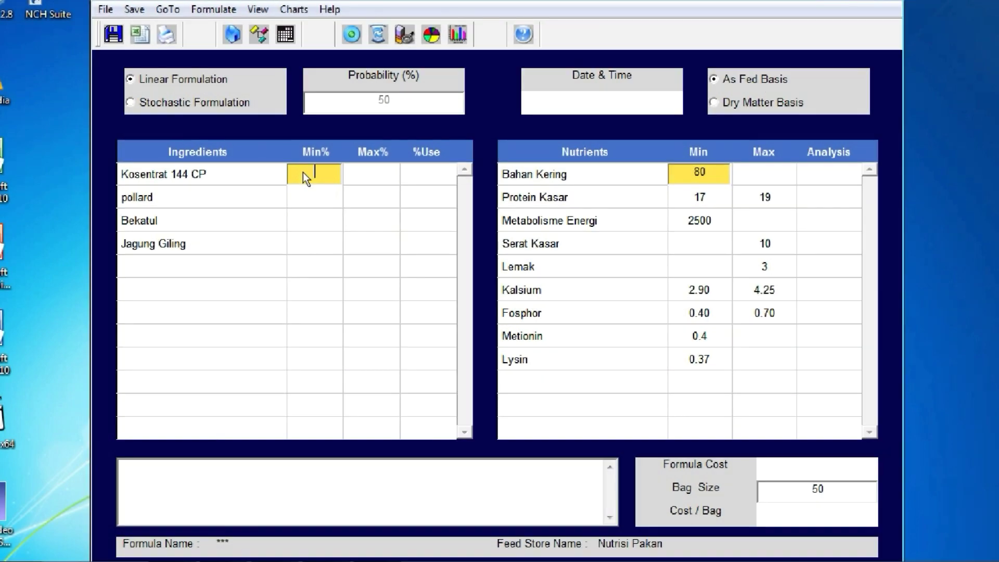
type("30")
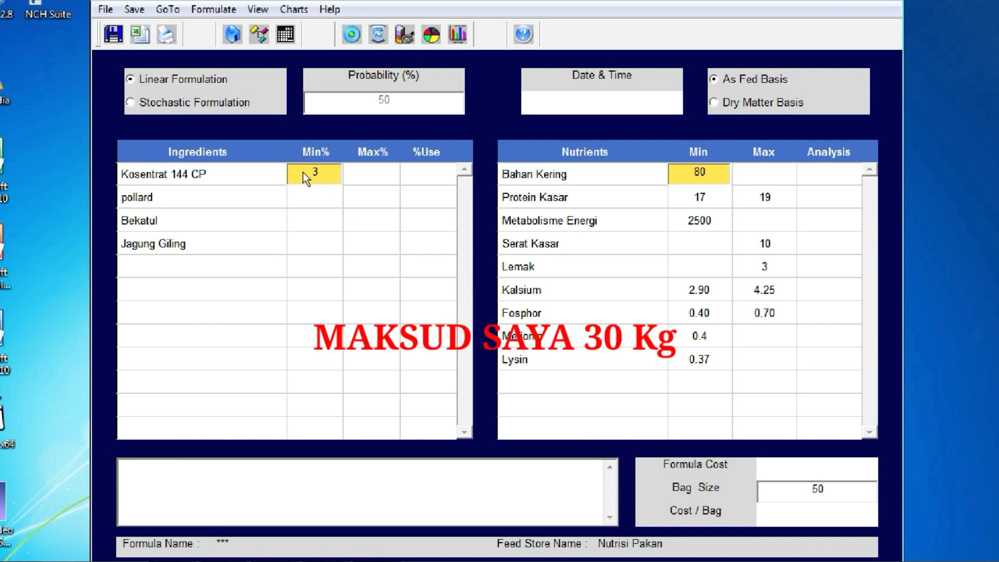
left_click(307, 196)
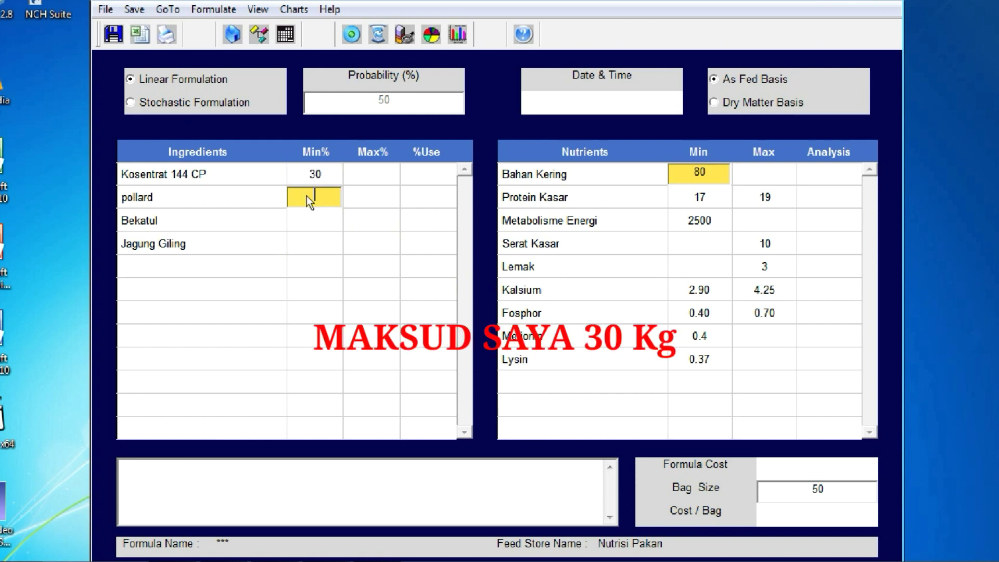
type("10")
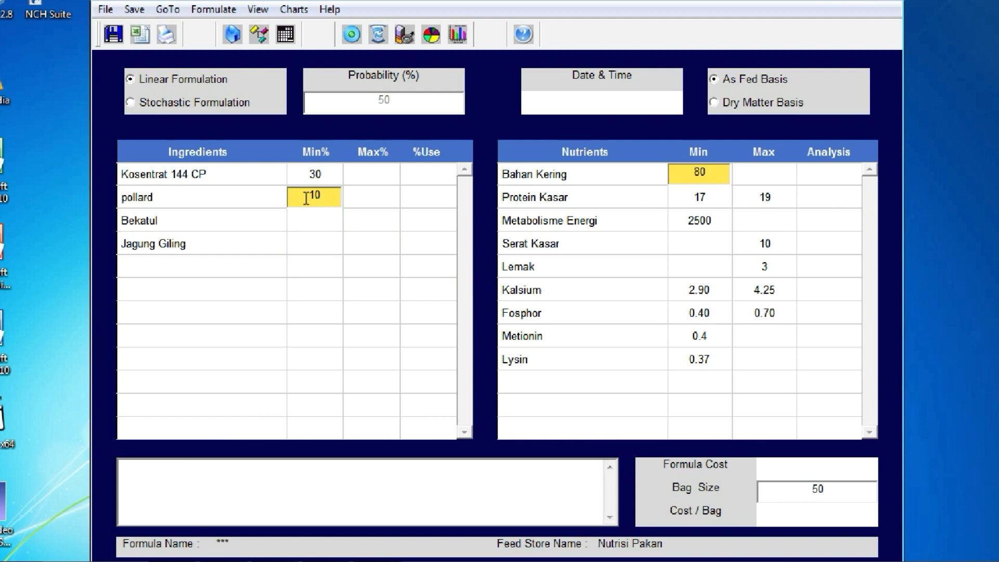
left_click(315, 221)
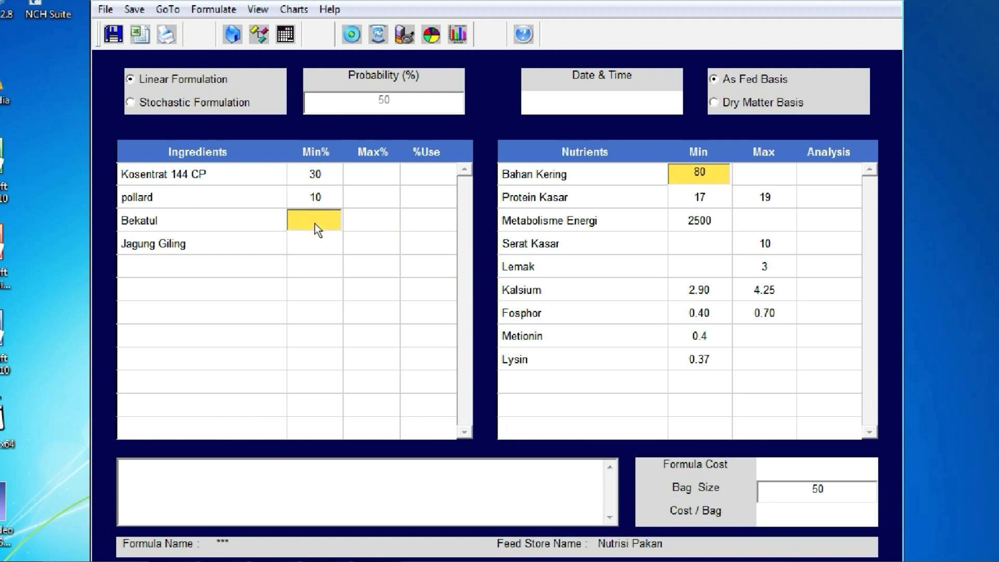
left_click(313, 245)
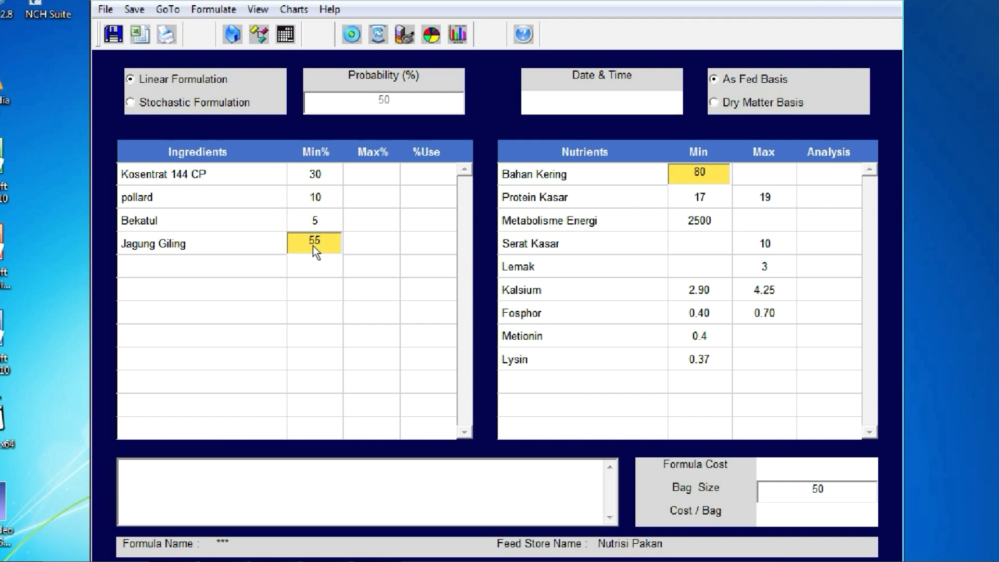
left_click(353, 36)
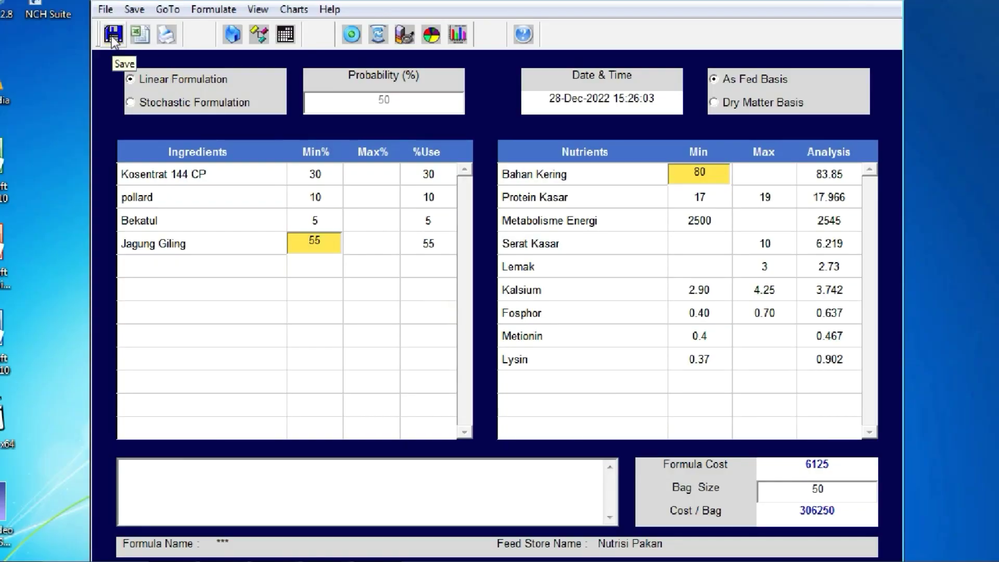
Save the feed formula in the Formulas folder under the name "Formula Bebe Petelur".
left_click(114, 34)
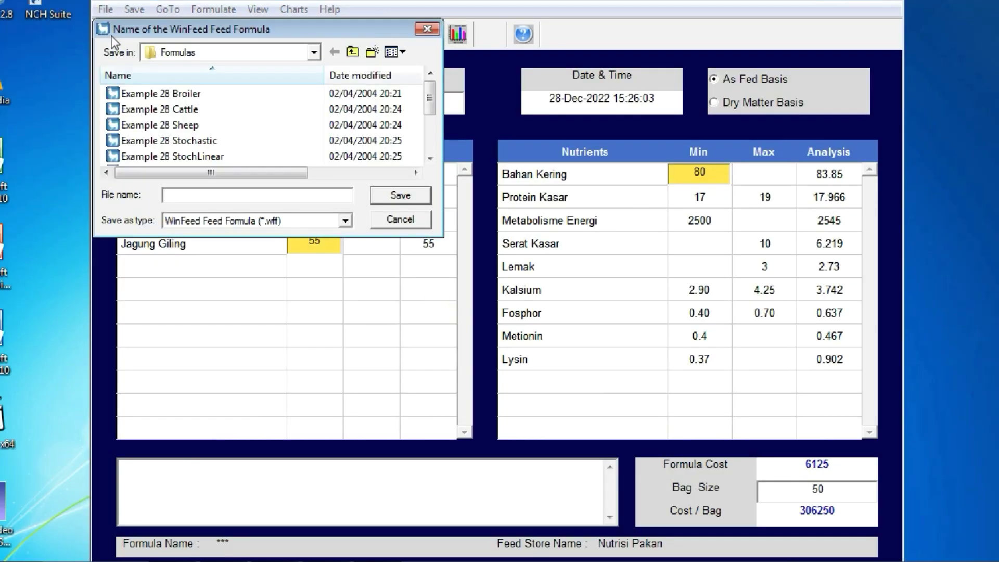
type("for")
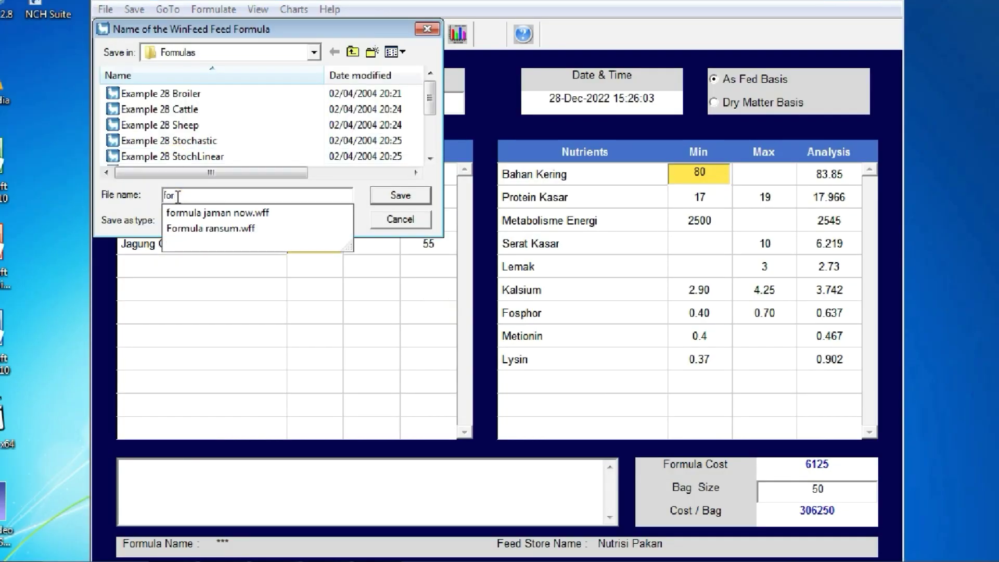
type("mula bebek ")
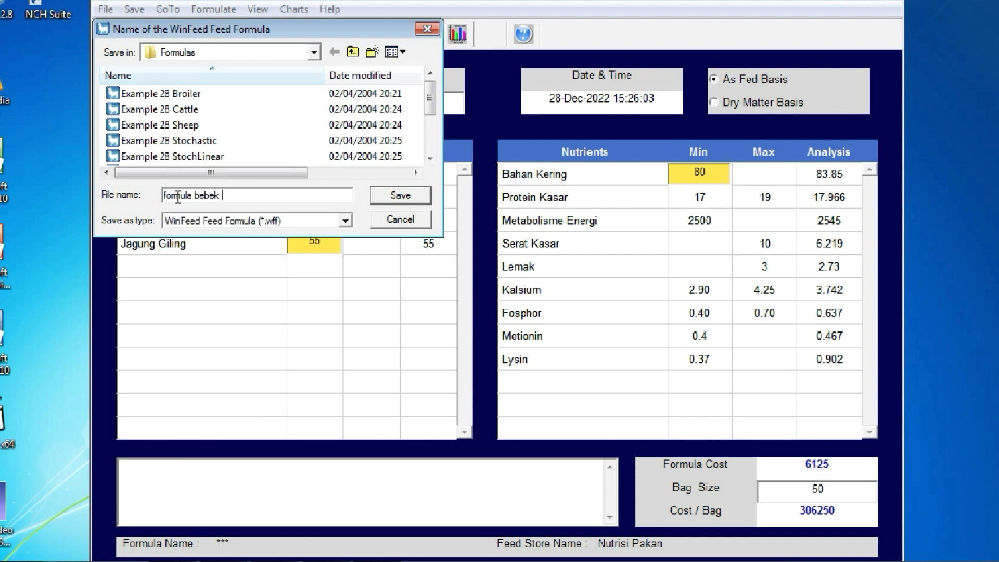
type("petelur")
key("BackSpace")
key("BackSpace")
key("BackSpace")
key("BackSpace")
key("BackSpace")
key("BackSpace")
key("BackSpace")
key("BackSpace")
key("BackSpace")
key("BackSpace")
key("BackSpace")
key("BackSpace")
key("BackSpace")
key("BackSpace")
key("BackSpace")
key("BackSpace")
key("BackSpace")
key("BackSpace")
key("BackSpace")
key("BackSpace")
type("F")
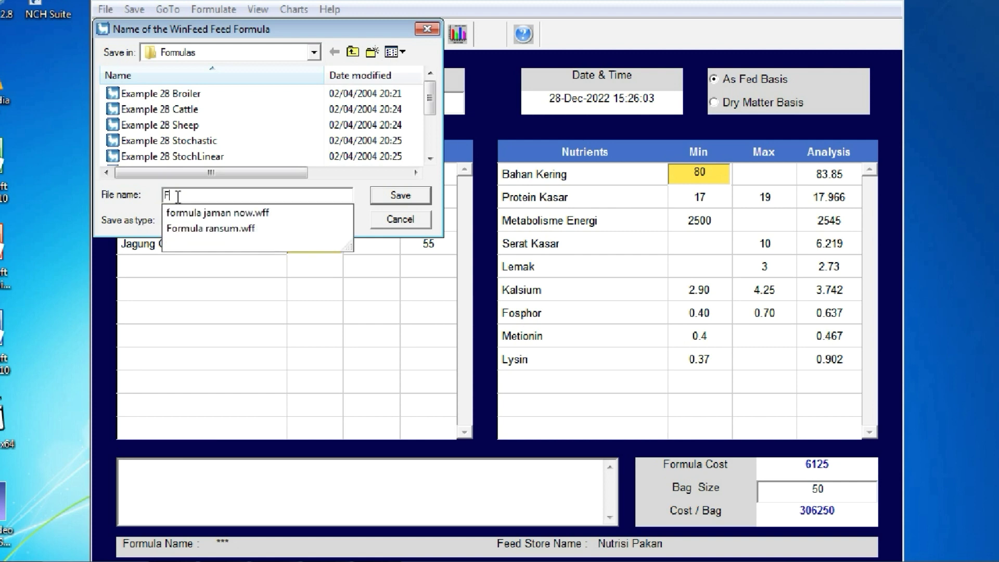
type("ormula Bebe")
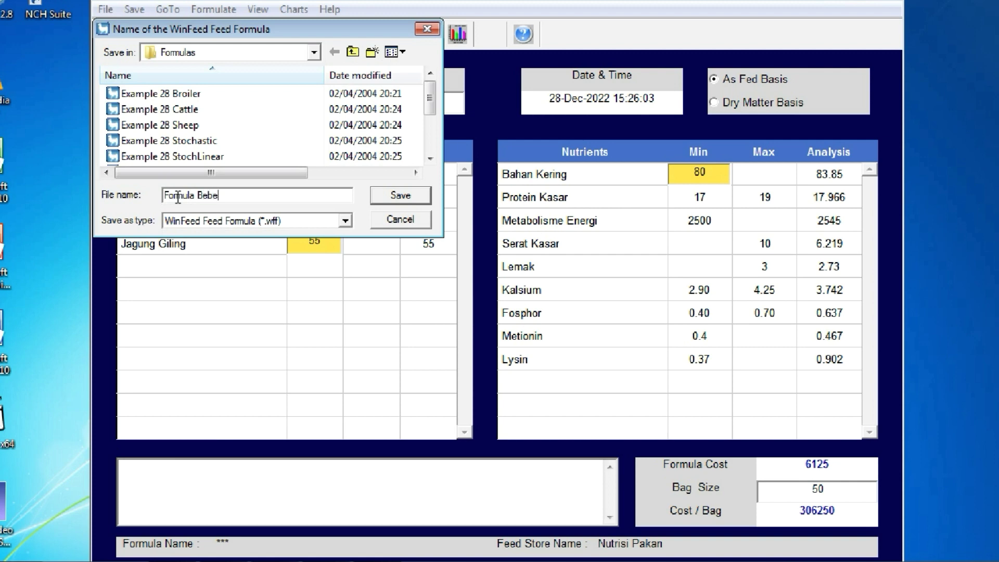
type(" Petelur")
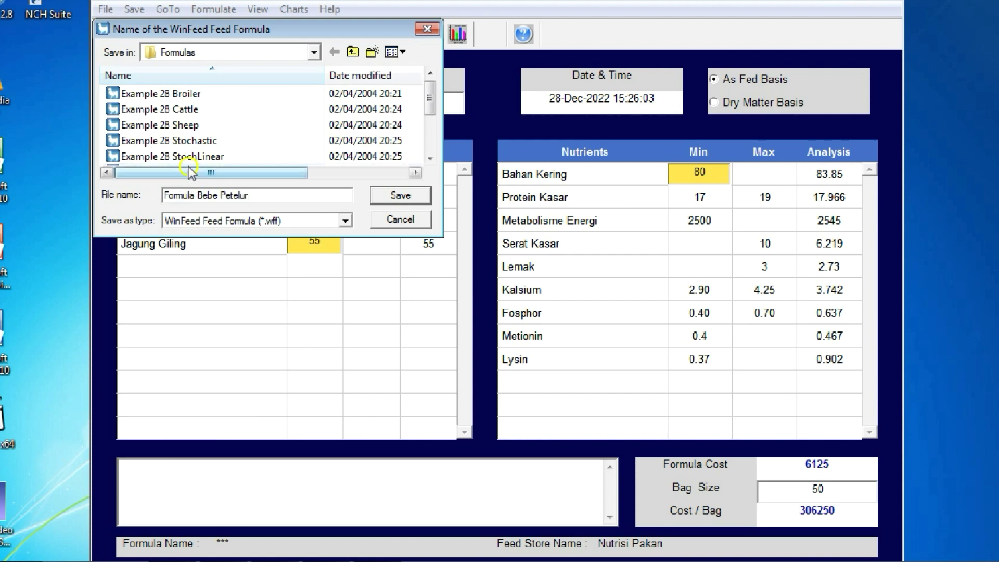
left_click(394, 194)
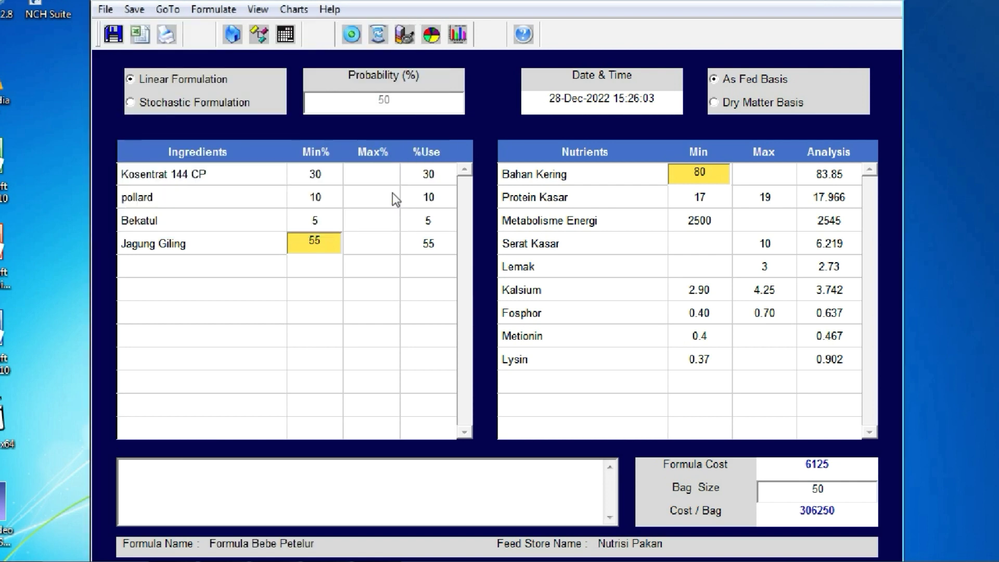